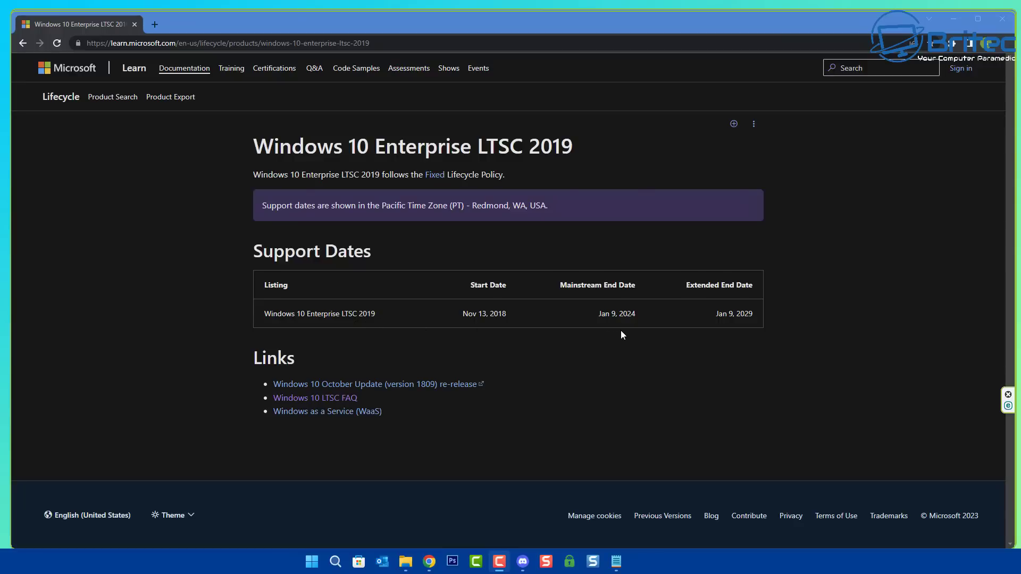
Step: Switch from the LTSC 2019 lifecycle page, with extended support to Jan 9, 2029, to the rufus.ie Chrome window
{"action": "left_click", "coordinate": [952, 20]}
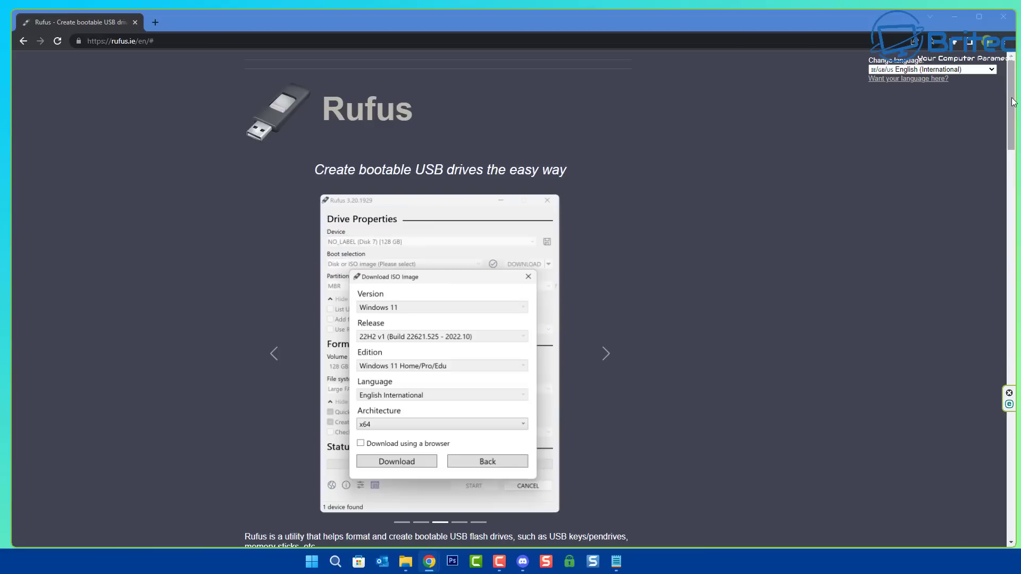
Step: Scroll to the Download section on rufus.ie and download Rufus 3.21
{"action": "left_click_drag", "start_coordinate": [1014, 101], "coordinate": [1016, 193]}
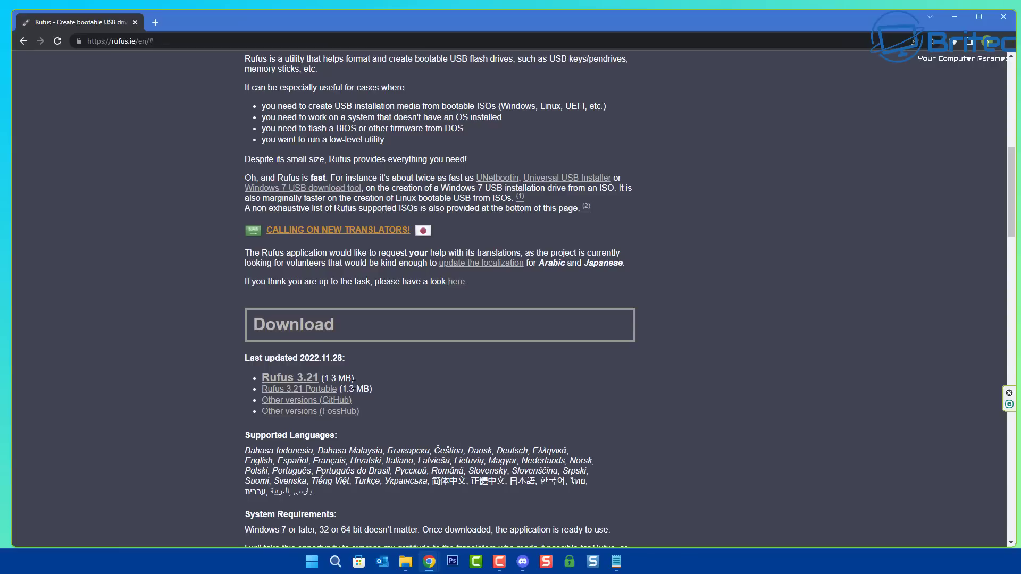
{"action": "left_click", "coordinate": [312, 383]}
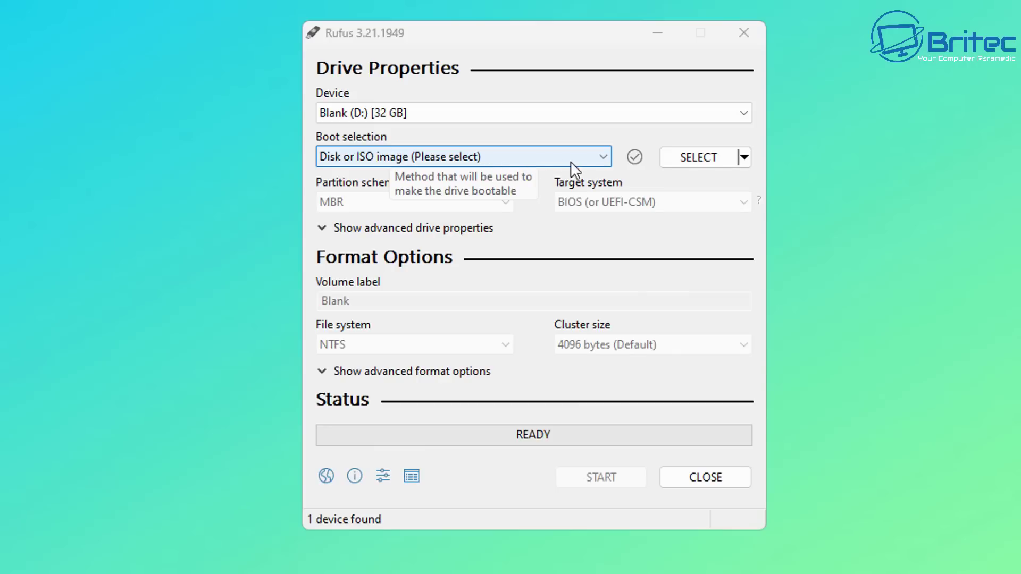
Step: Load the en_windows_10_enterprise_ltsc_2019 ISO as the boot image and set the file system to NTFS
{"action": "left_click", "coordinate": [712, 164]}
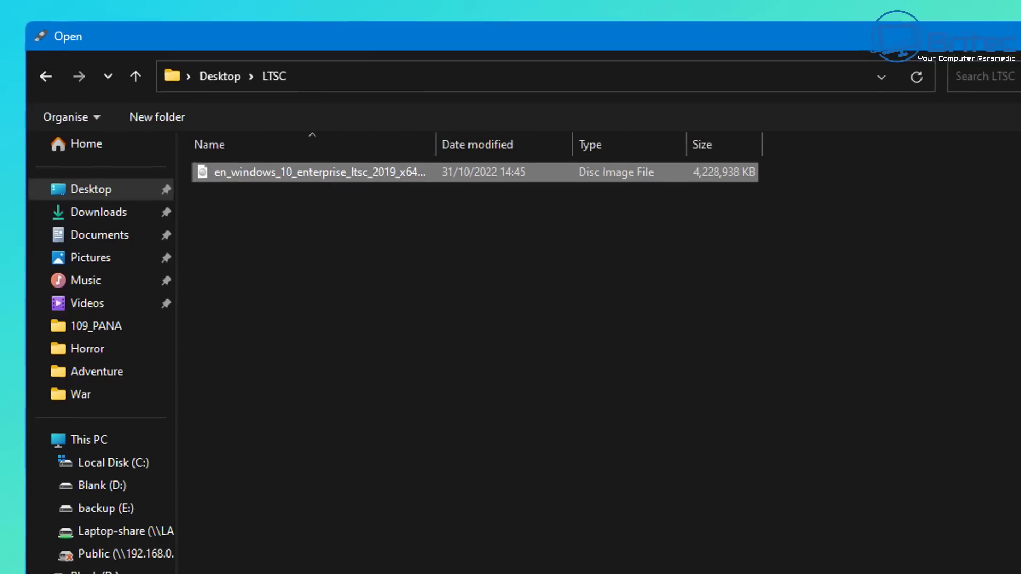
{"action": "key", "text": "Return"}
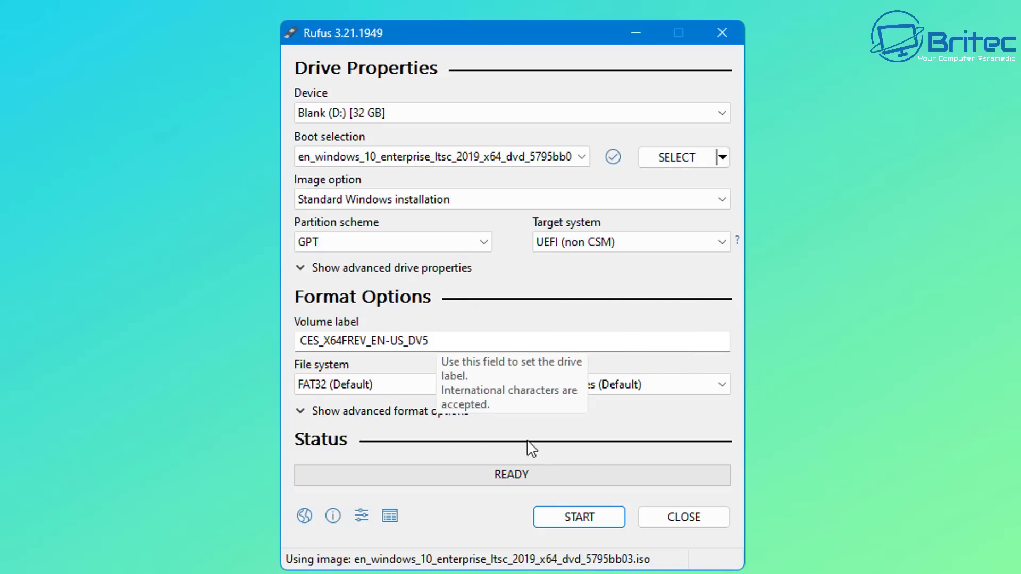
{"action": "left_click", "coordinate": [414, 386]}
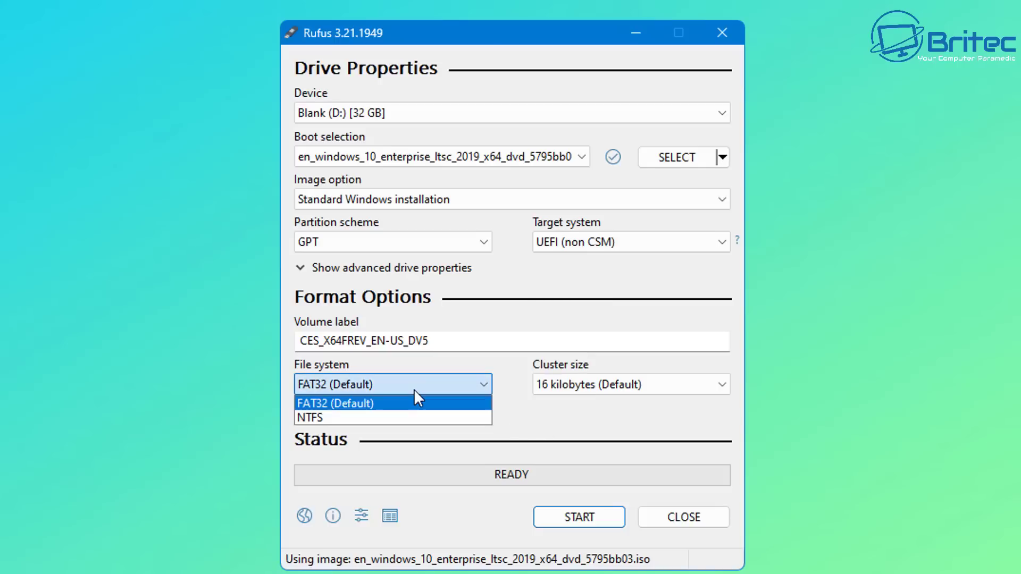
{"action": "left_click", "coordinate": [360, 418]}
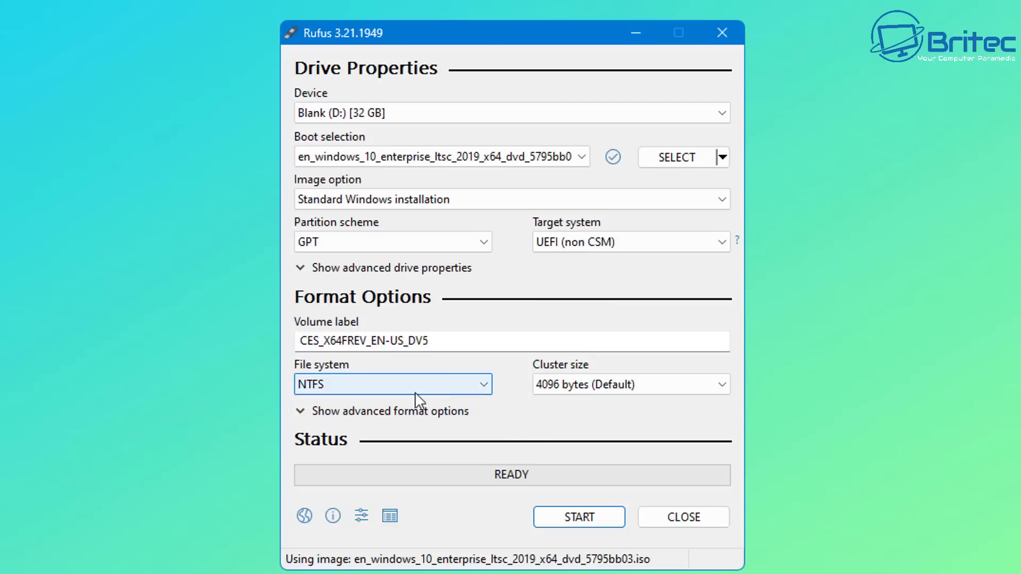
{"action": "left_click", "coordinate": [385, 388]}
{"action": "left_click", "coordinate": [487, 396]}
Step: Write the LTSC 2019 installer to the 32 GB USB, accepting the customization options and the erase warning
{"action": "left_click", "coordinate": [580, 527]}
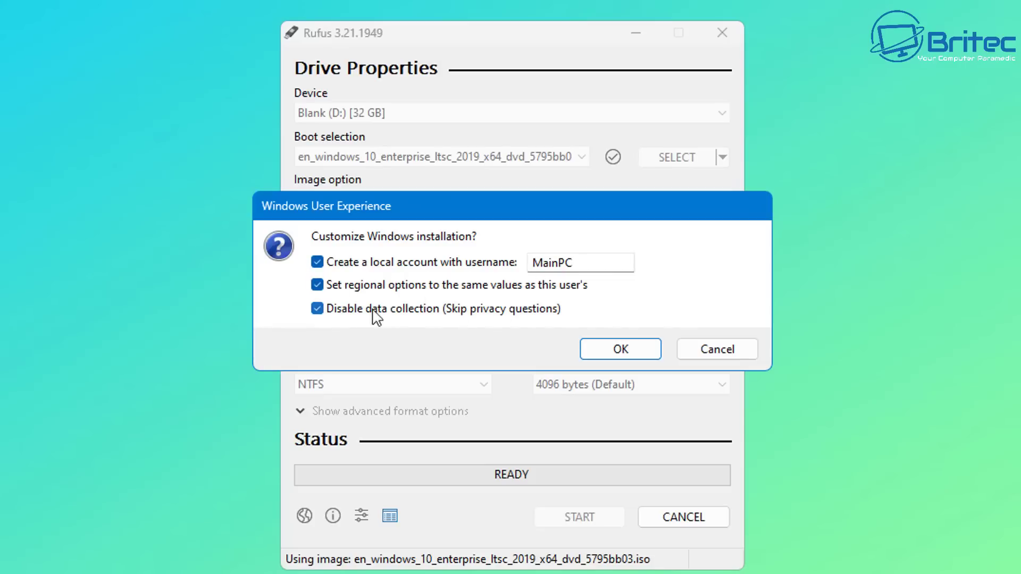
{"action": "left_click", "coordinate": [625, 356]}
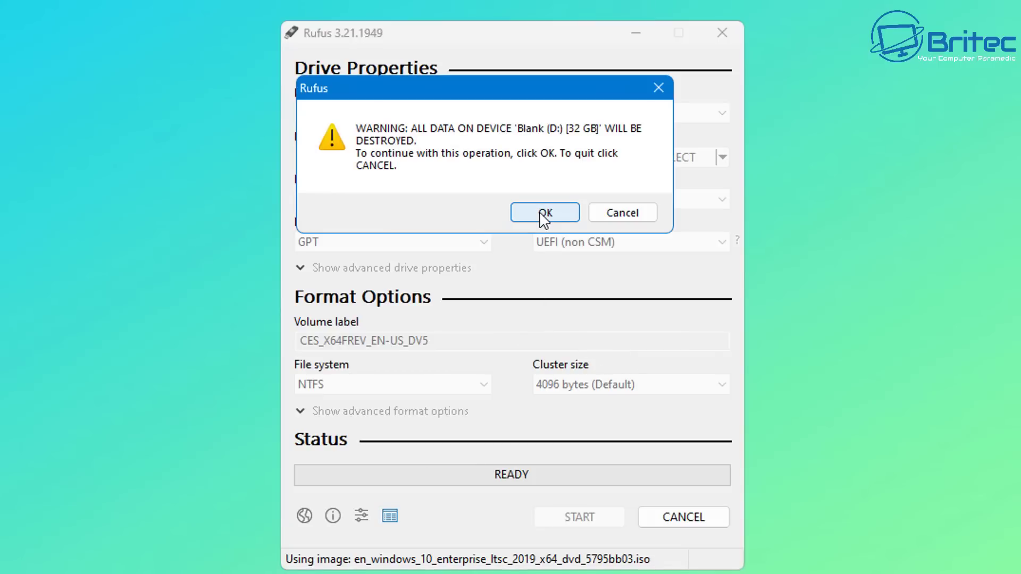
{"action": "left_click_drag", "start_coordinate": [537, 89], "coordinate": [556, 123]}
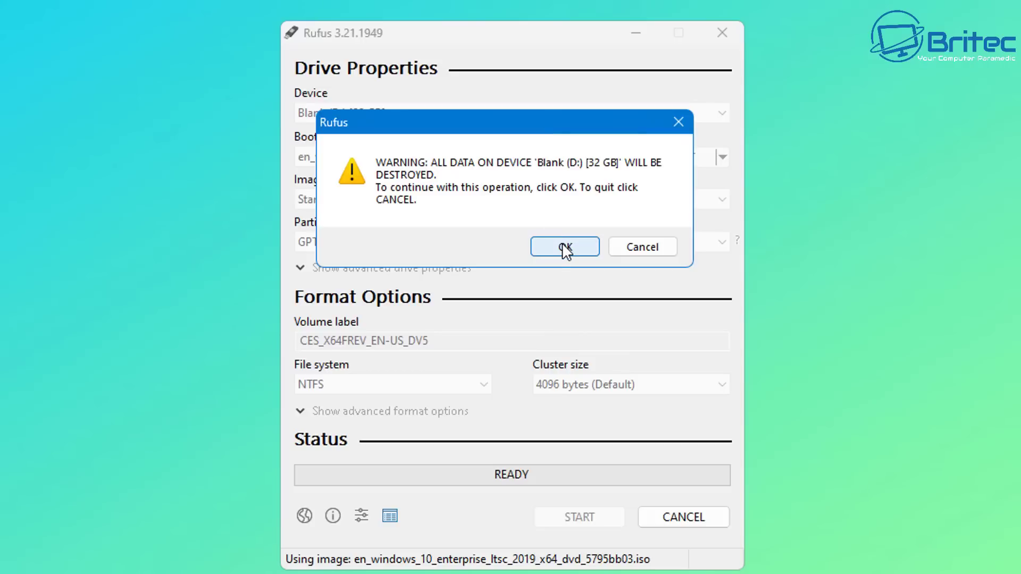
{"action": "left_click", "coordinate": [566, 248]}
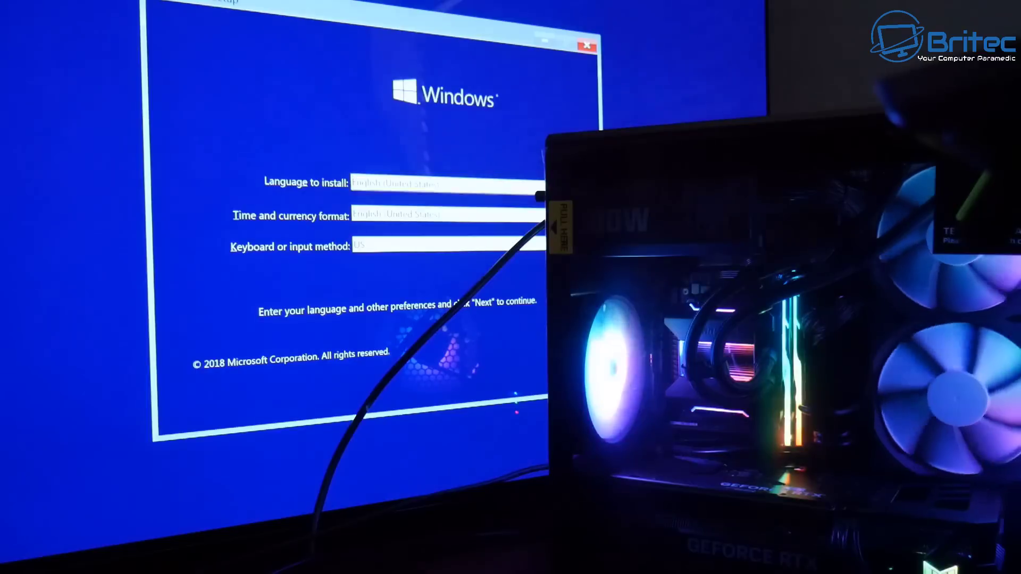
Step: Use English (United Kingdom) time and currency format and install Windows onto Drive 0 Unallocated Space
{"action": "left_click", "coordinate": [537, 214]}
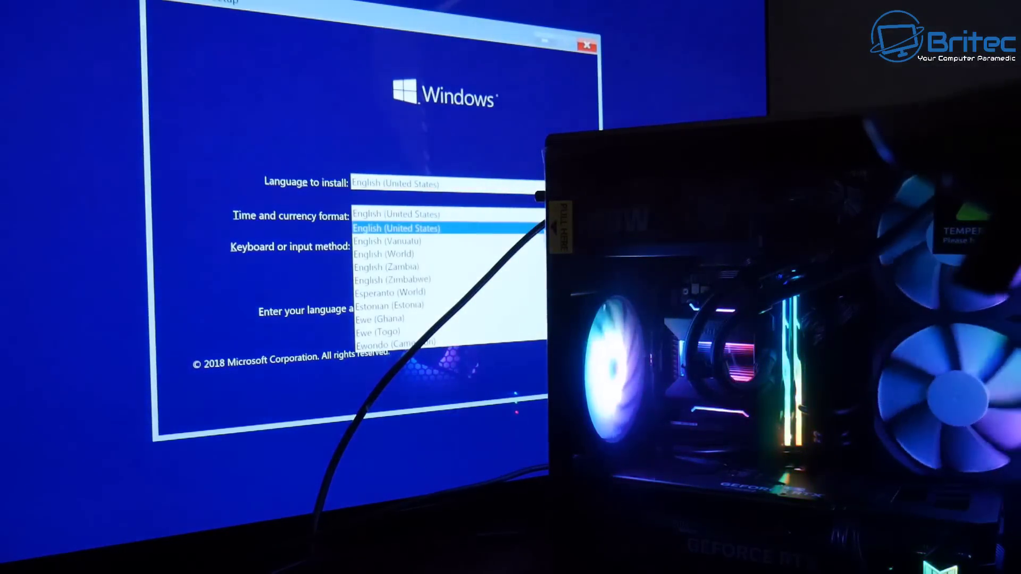
{"action": "scroll", "coordinate": [450, 282], "scroll_direction": "up", "scroll_amount": 1}
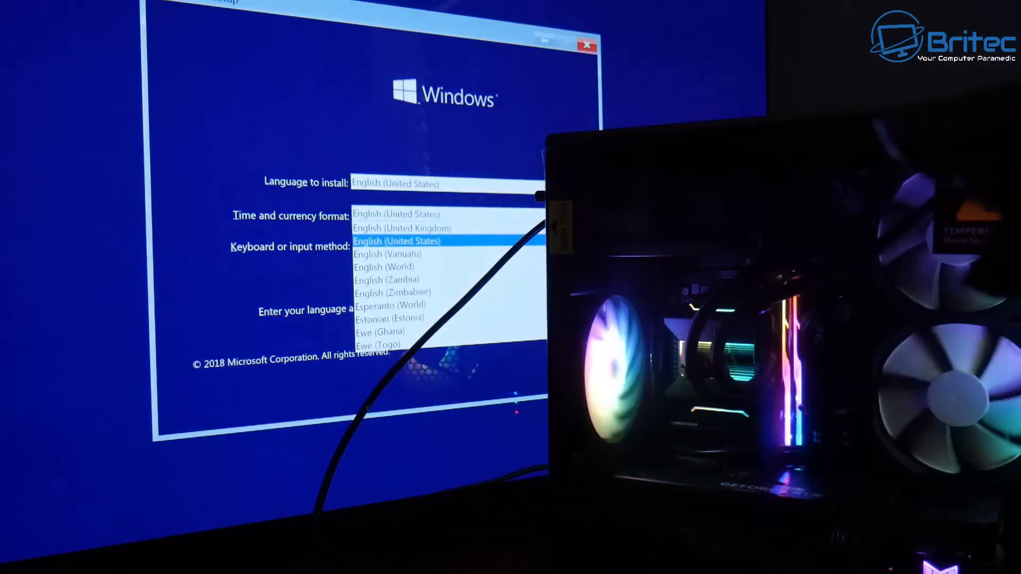
{"action": "left_click", "coordinate": [403, 228]}
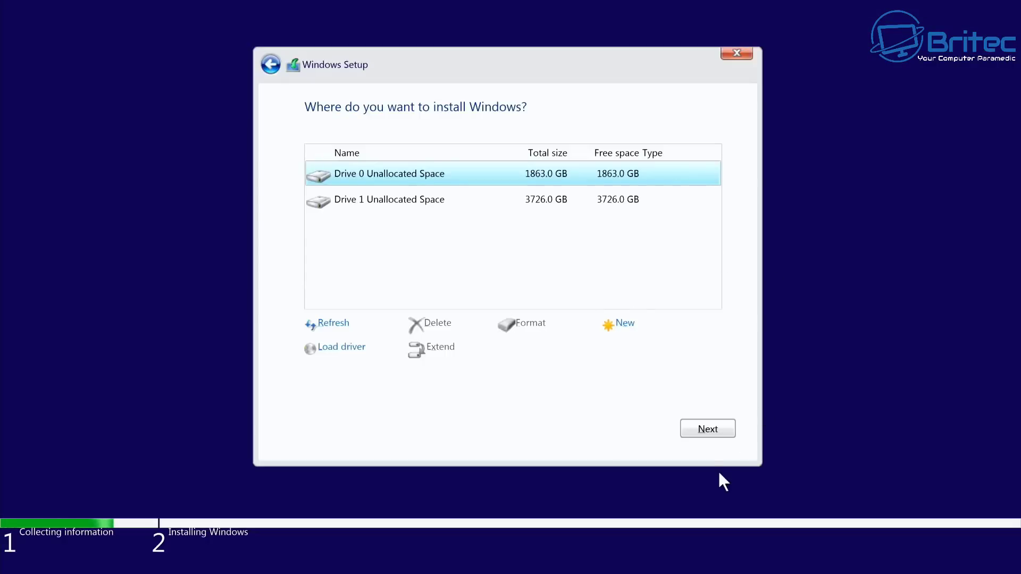
{"action": "left_click", "coordinate": [713, 429]}
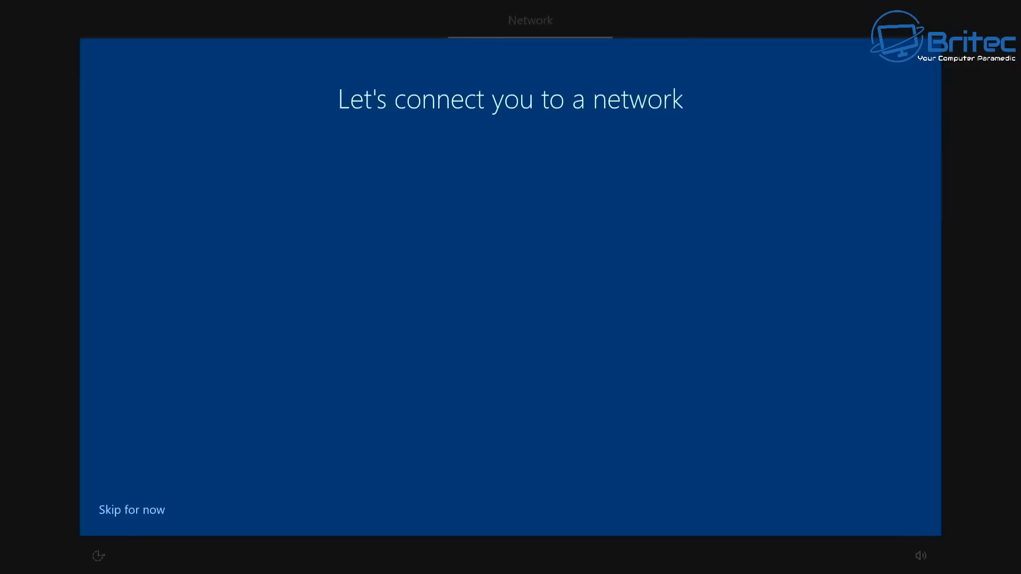
Step: Choose 'Skip for now' on the network page and finish the remaining OOBE screens
{"action": "left_click", "coordinate": [106, 511]}
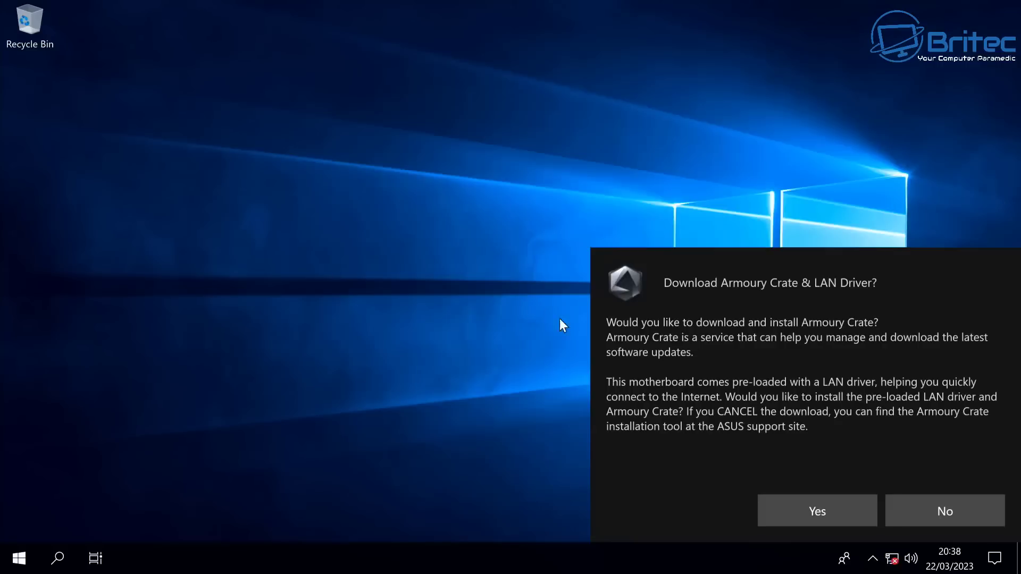
Step: Decline the Armoury Crate & LAN Driver download, check the tray network status, and open Start
{"action": "left_click", "coordinate": [932, 506]}
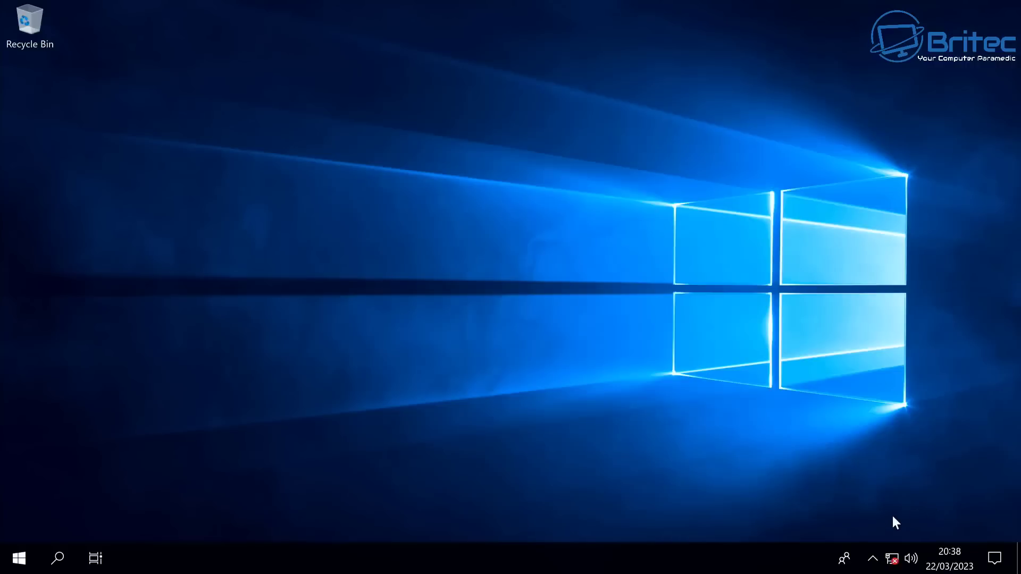
{"action": "left_click", "coordinate": [893, 563]}
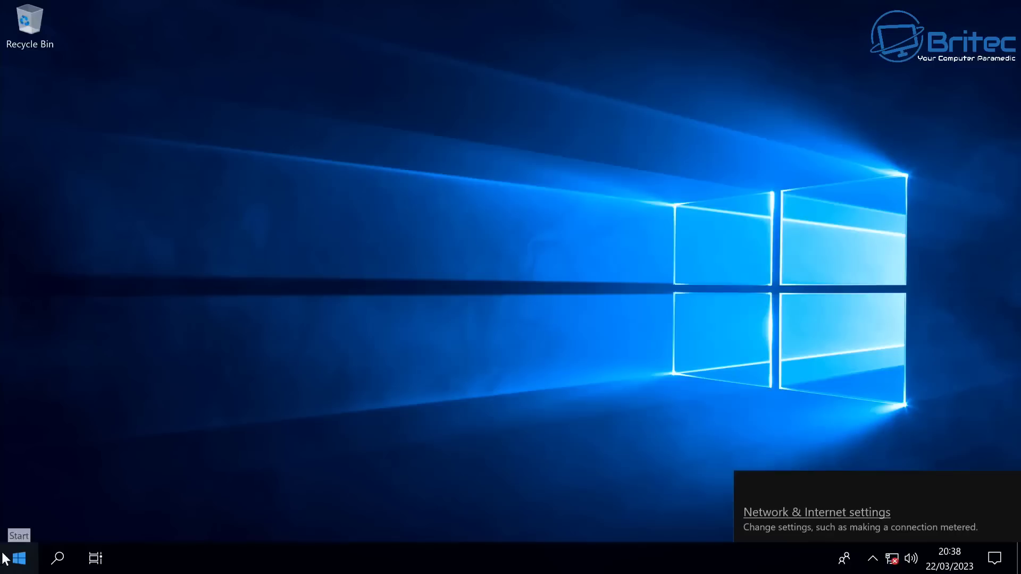
{"action": "left_click", "coordinate": [18, 562]}
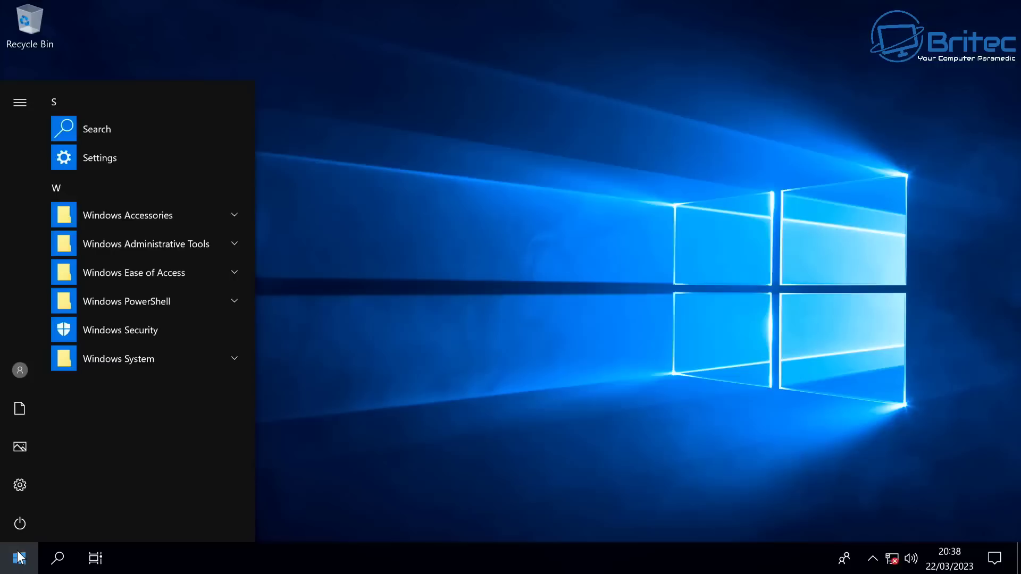
Step: Review the driverless Ethernet, Network, SM Bus controllers and unknown devices in Device Manager
{"action": "left_click", "coordinate": [19, 558]}
{"action": "right_click", "coordinate": [20, 557]}
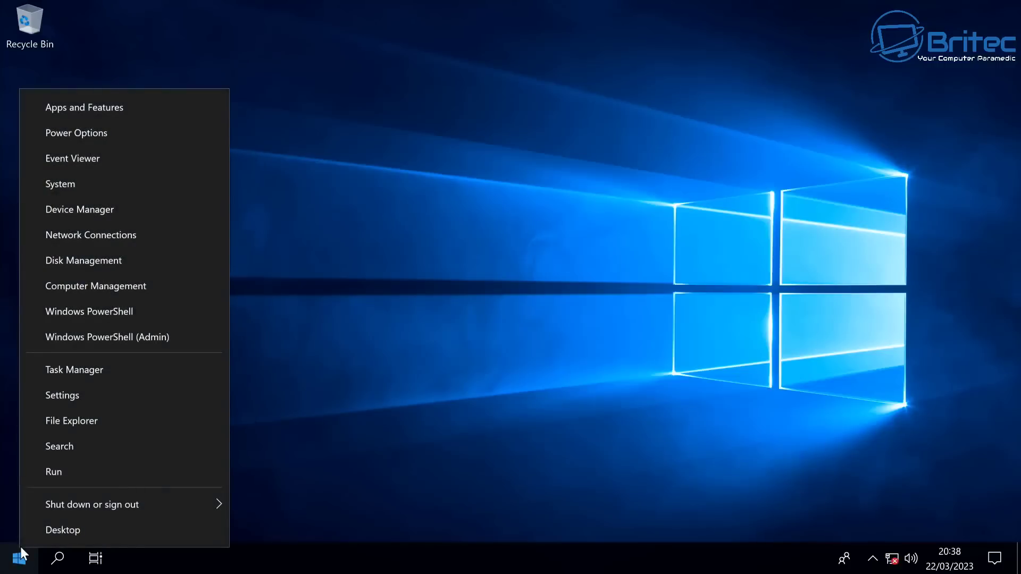
{"action": "left_click", "coordinate": [119, 210]}
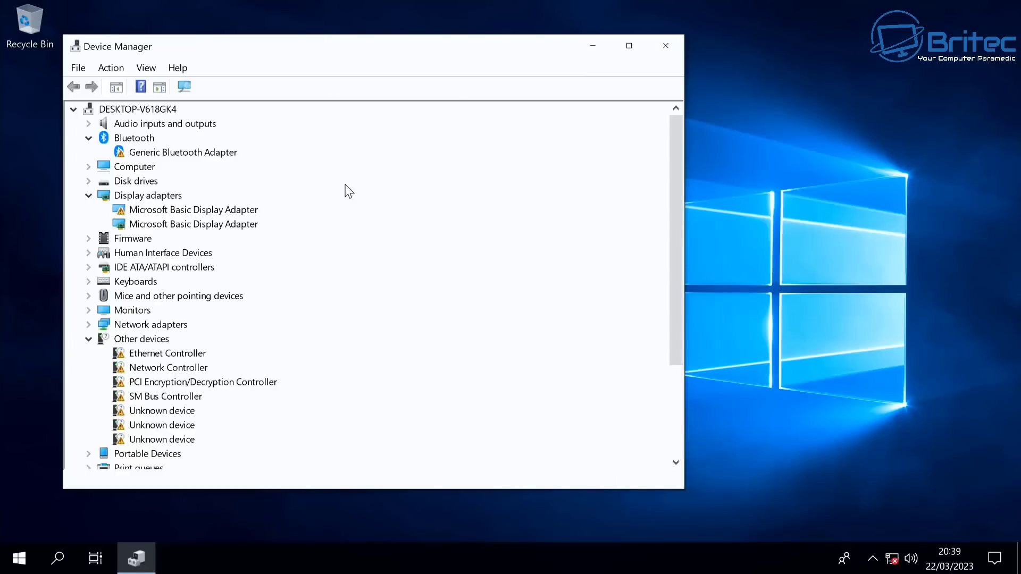
{"action": "left_click", "coordinate": [664, 43]}
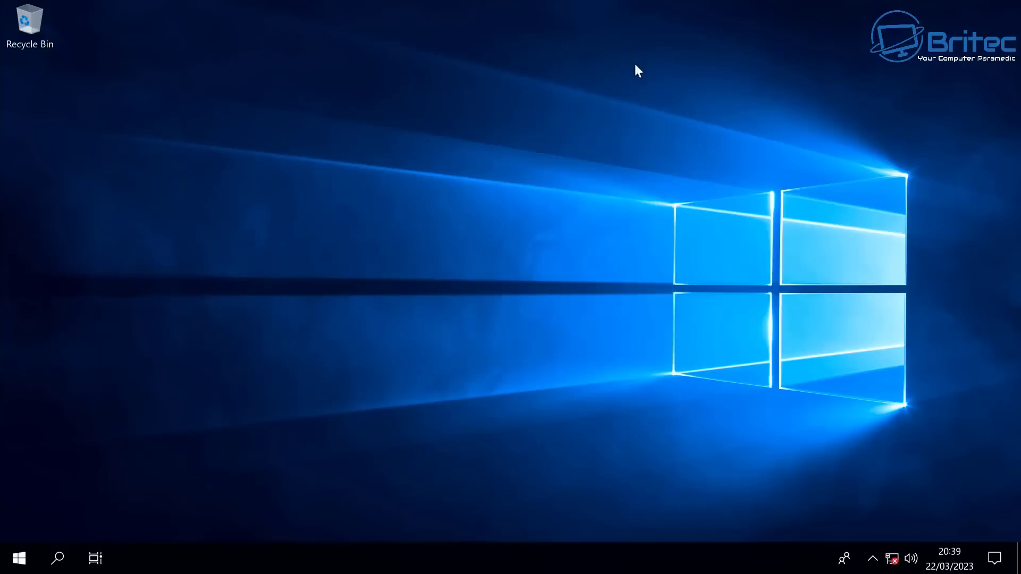
Step: Confirm on Settings' Activation page that Windows 10 Enterprise LTSC is not activated
{"action": "left_click", "coordinate": [17, 563]}
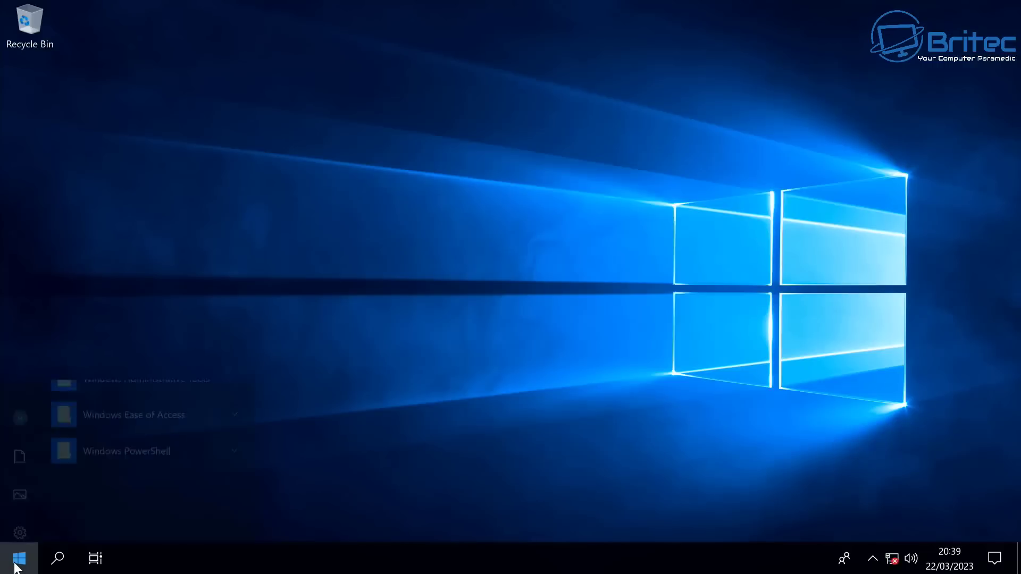
{"action": "left_click", "coordinate": [21, 484]}
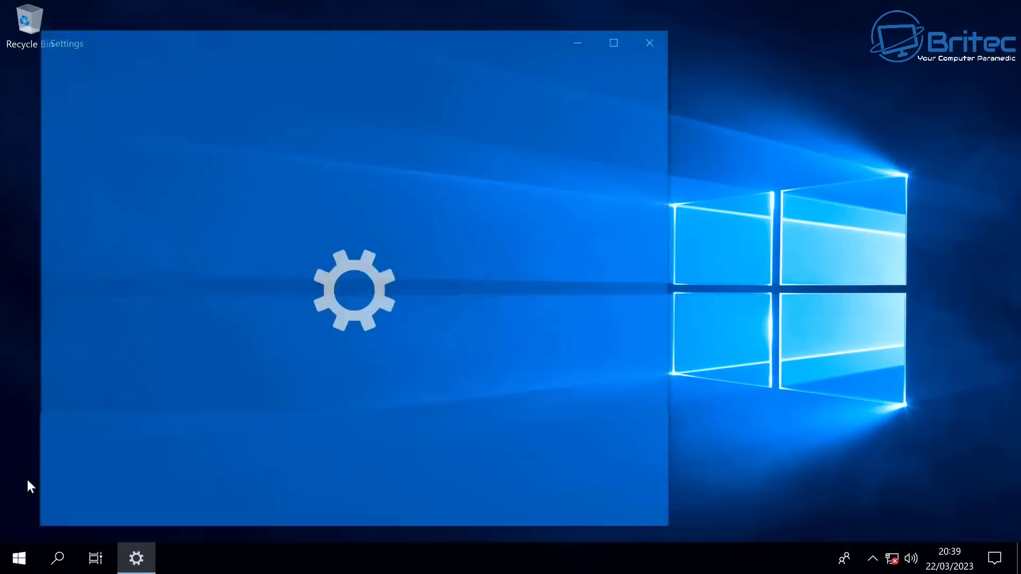
{"action": "scroll", "coordinate": [373, 352], "scroll_direction": "down", "scroll_amount": 3}
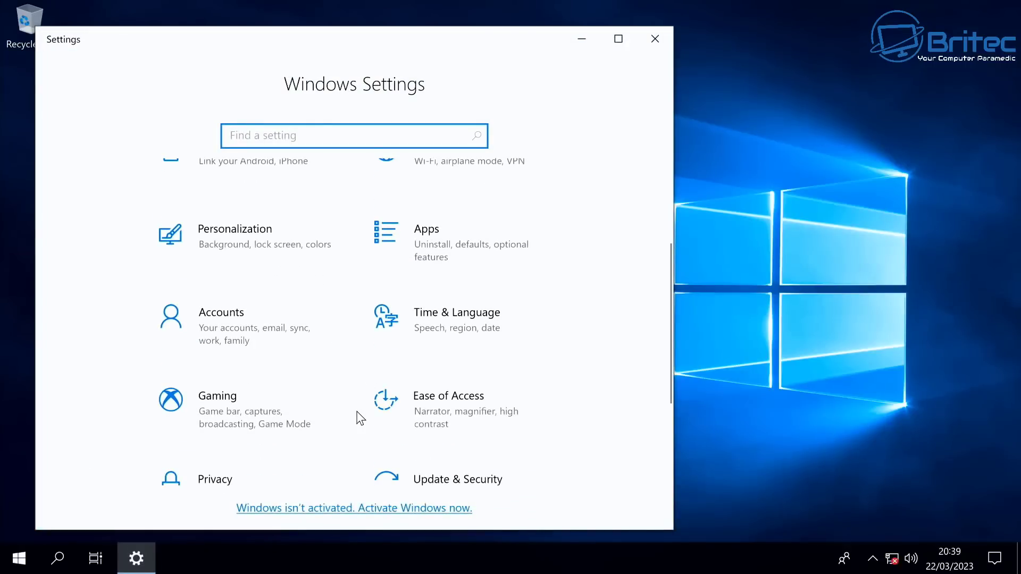
{"action": "left_click", "coordinate": [358, 510]}
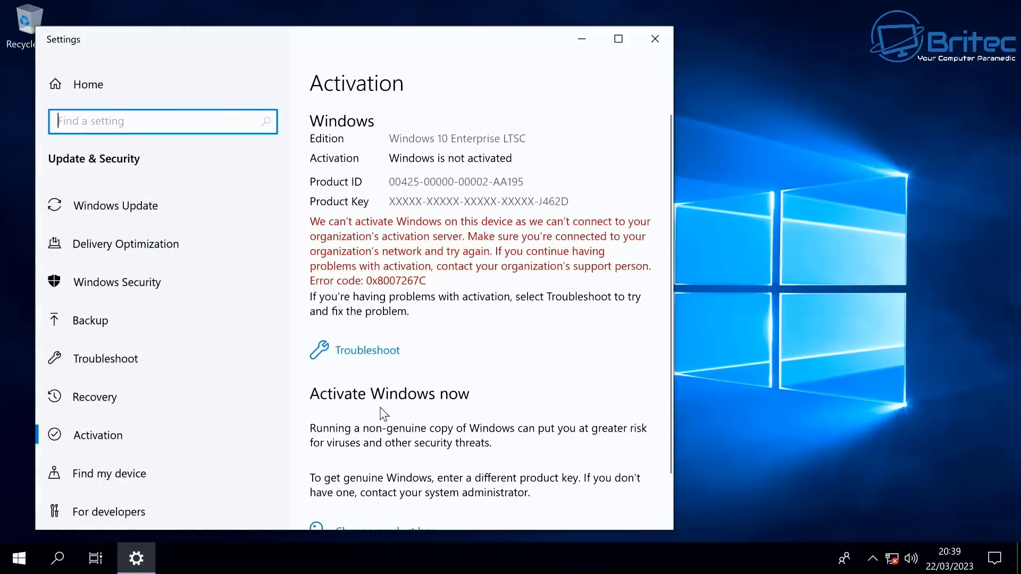
{"action": "scroll", "coordinate": [382, 414], "scroll_direction": "down", "scroll_amount": 2}
{"action": "scroll", "coordinate": [381, 405], "scroll_direction": "up", "scroll_amount": 2}
{"action": "left_click", "coordinate": [697, 48]}
{"action": "left_click", "coordinate": [658, 42]}
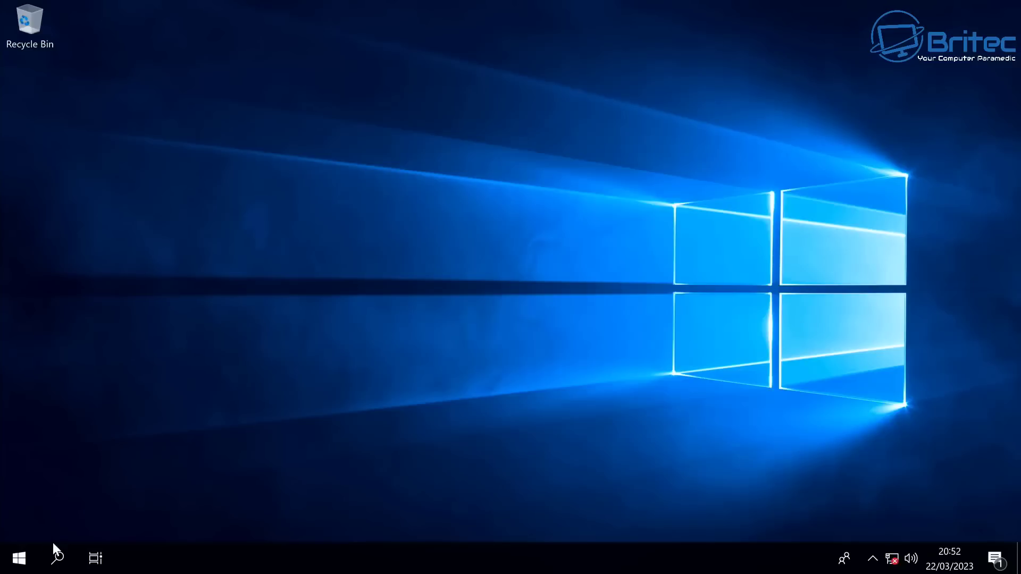
{"action": "left_click", "coordinate": [16, 557]}
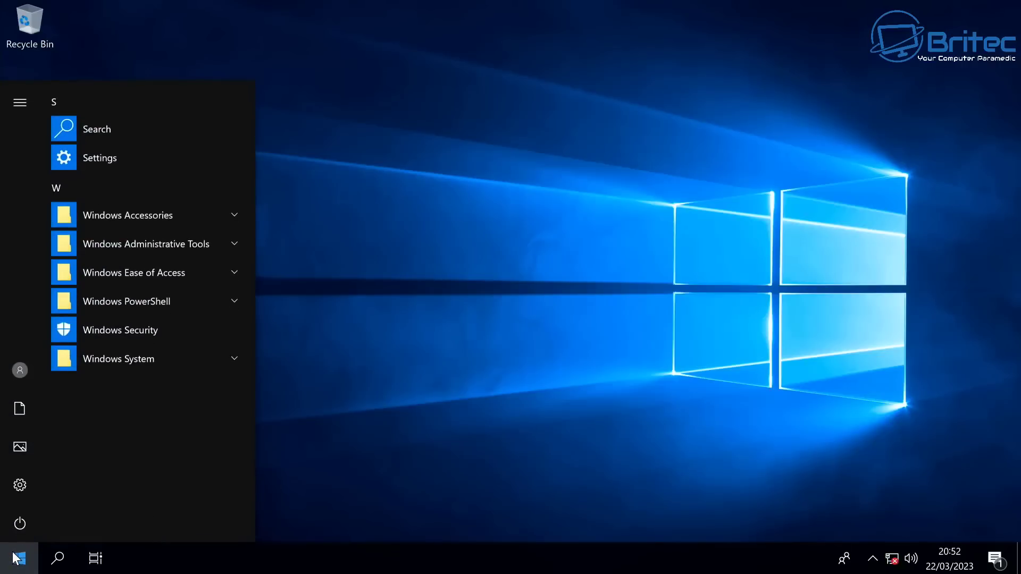
Step: Pin the Settings app from the Start menu to the taskbar using More > Pin to taskbar
{"action": "right_click", "coordinate": [22, 484]}
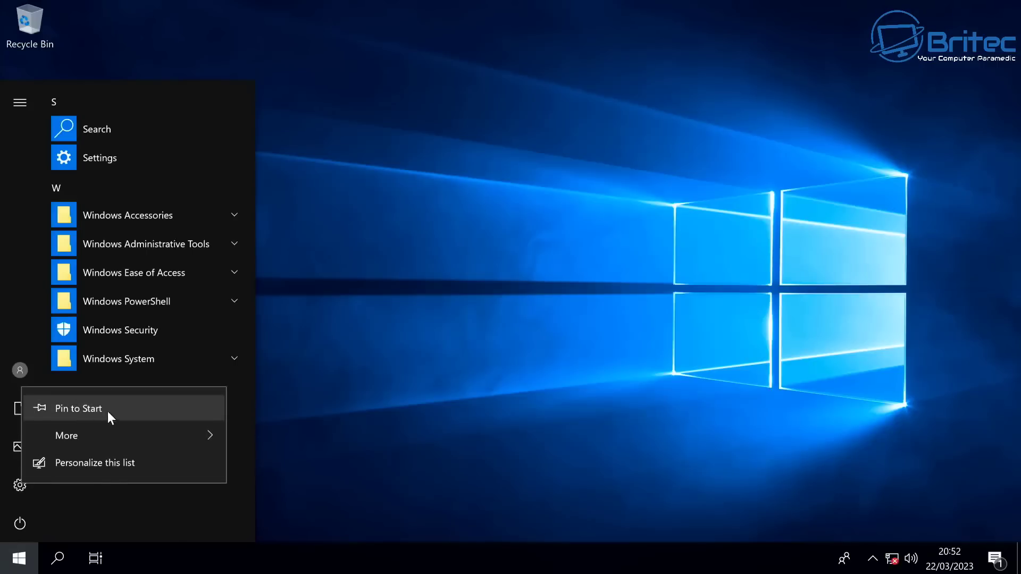
{"action": "mouse_move", "coordinate": [161, 435]}
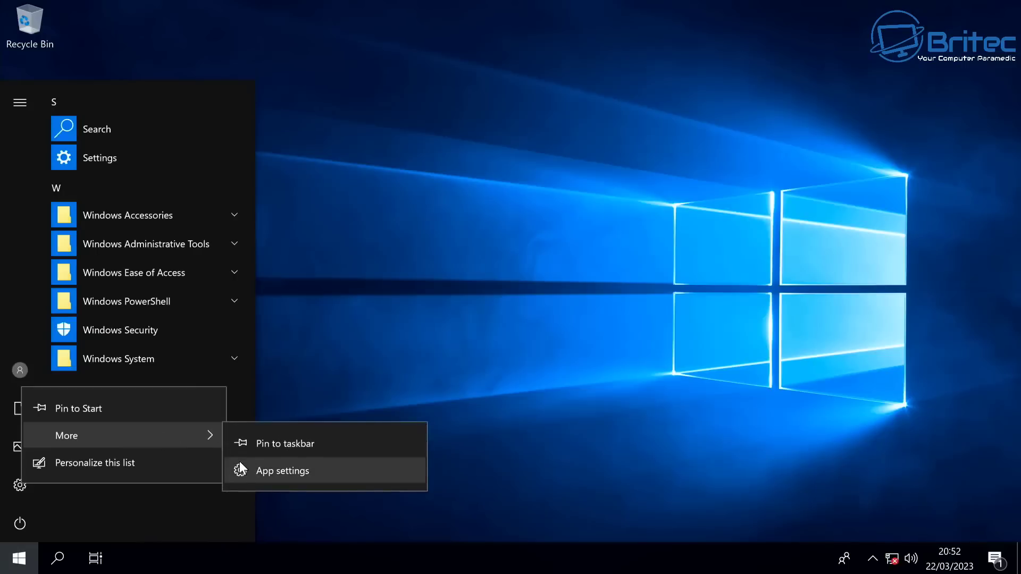
{"action": "left_click", "coordinate": [256, 445]}
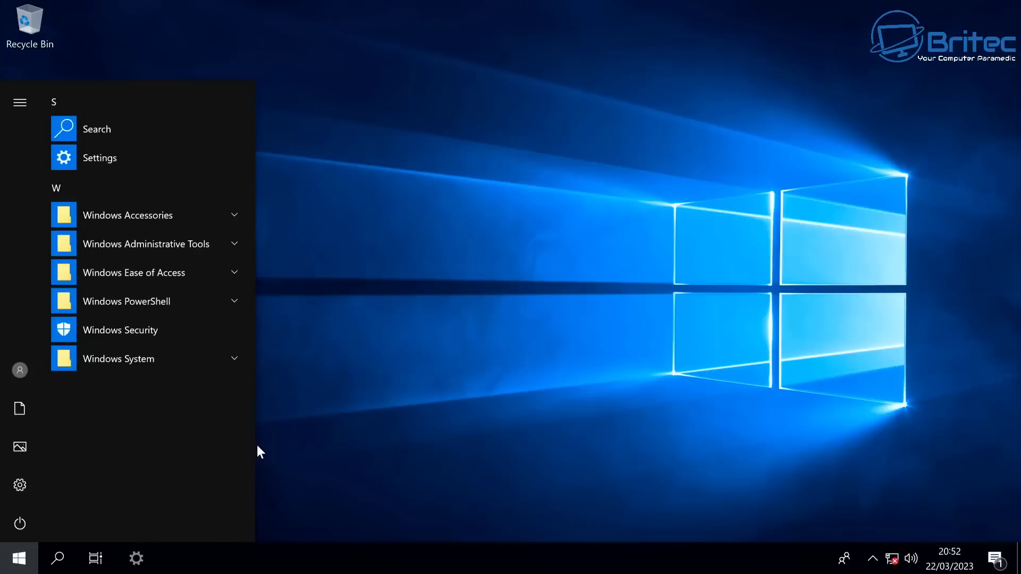
{"action": "left_click", "coordinate": [302, 476]}
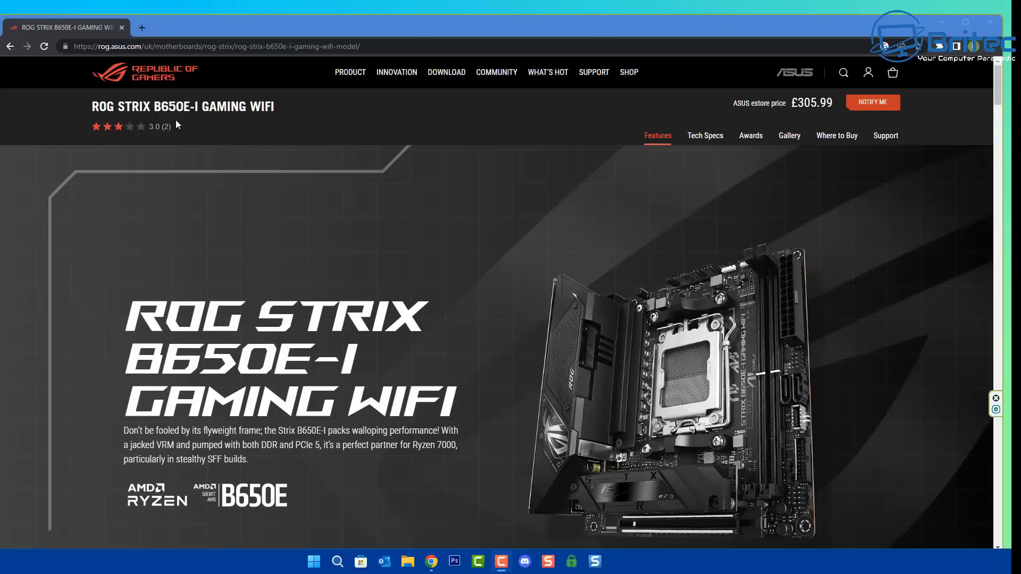
Step: Open the Driver & Tools section of the ROG Strix B650E-I Gaming WiFi support page
{"action": "left_click", "coordinate": [999, 81]}
{"action": "left_click_drag", "start_coordinate": [999, 80], "coordinate": [999, 120]}
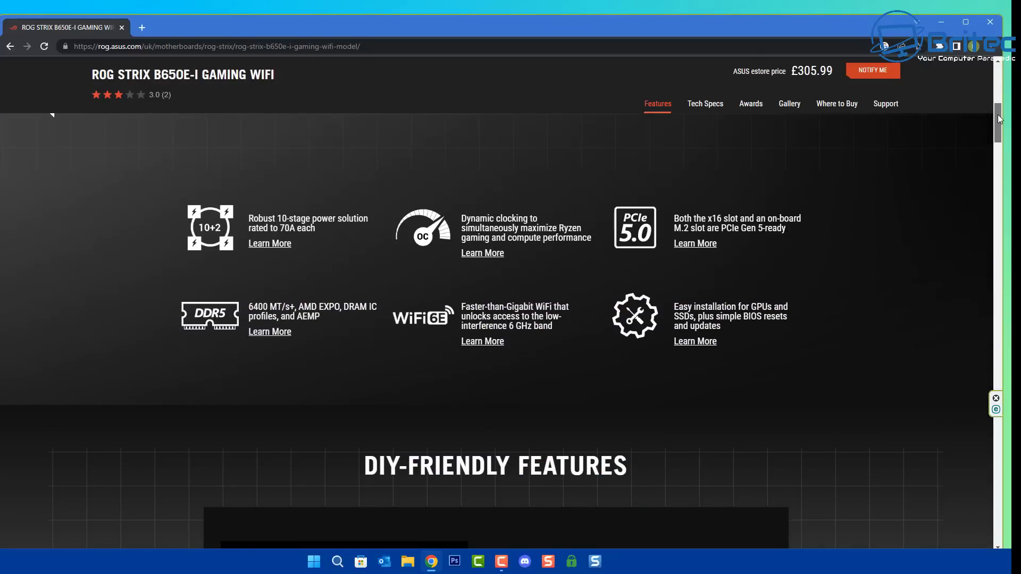
{"action": "scroll", "coordinate": [998, 121], "scroll_direction": "down", "scroll_amount": 5}
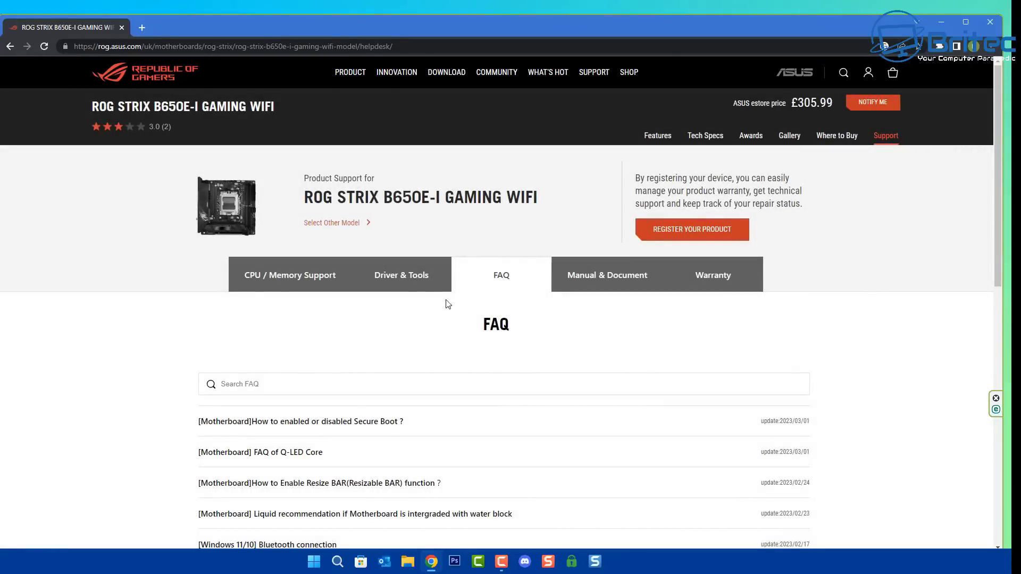
{"action": "left_click", "coordinate": [416, 282]}
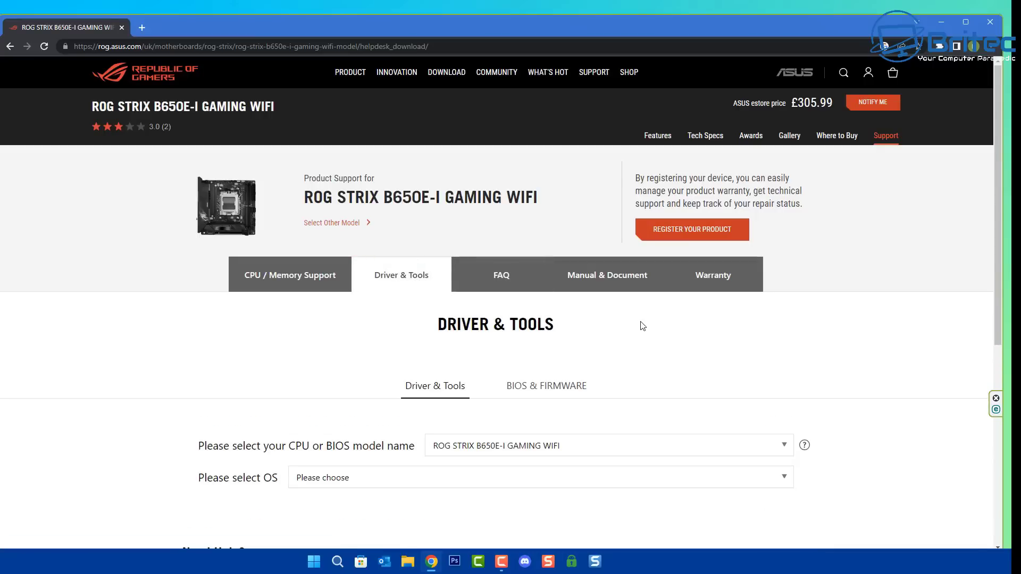
Step: Look through the BIOS & FIRMWARE downloads for the board
{"action": "scroll", "coordinate": [631, 333], "scroll_direction": "down", "scroll_amount": 1}
{"action": "scroll", "coordinate": [630, 334], "scroll_direction": "down", "scroll_amount": 1}
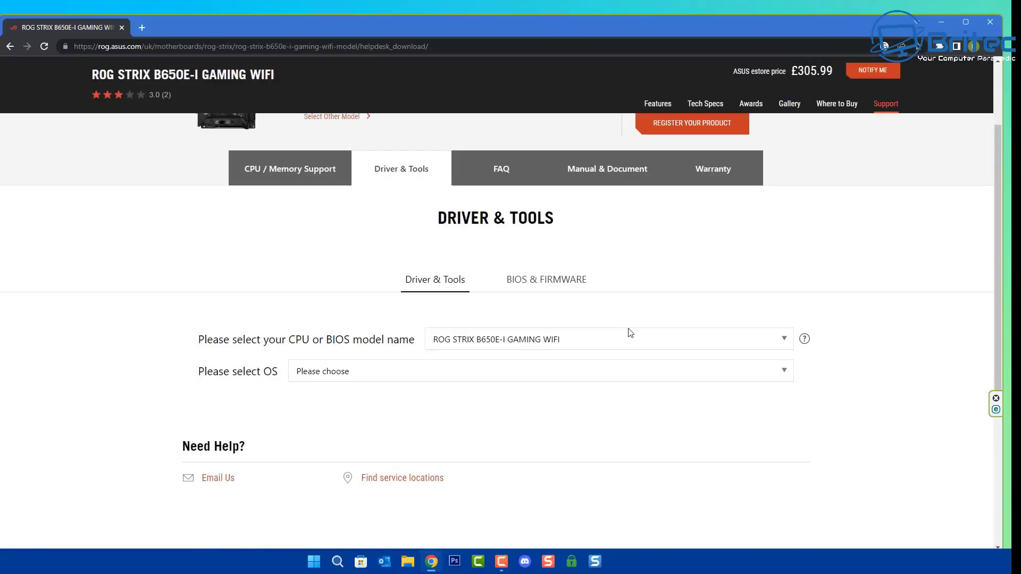
{"action": "left_click", "coordinate": [548, 290]}
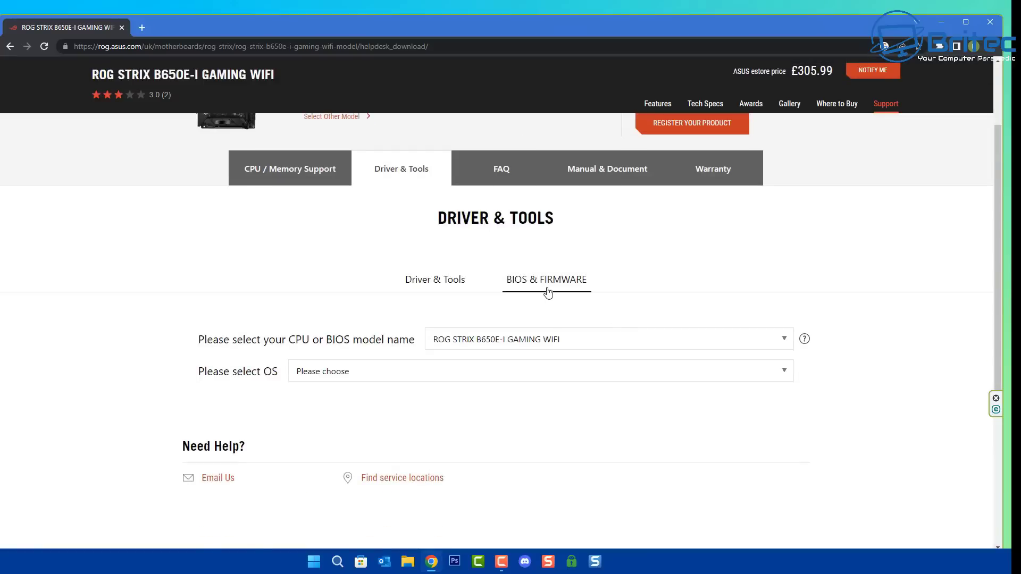
{"action": "scroll", "coordinate": [508, 378], "scroll_direction": "down", "scroll_amount": 1}
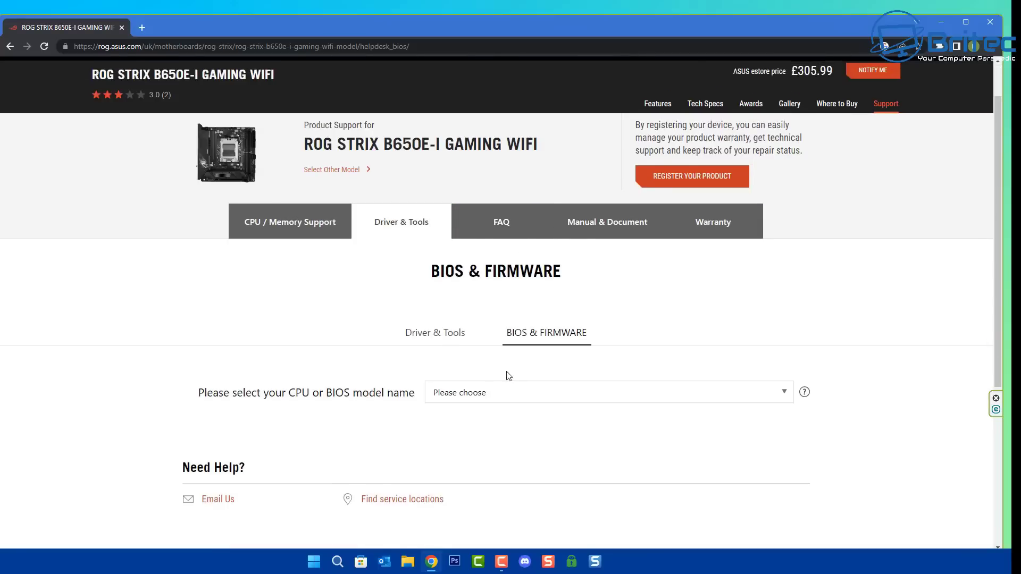
Step: Return to Driver & Tools and select the ROG STRIX B650E-I GAMING WIFI model
{"action": "left_click", "coordinate": [453, 332]}
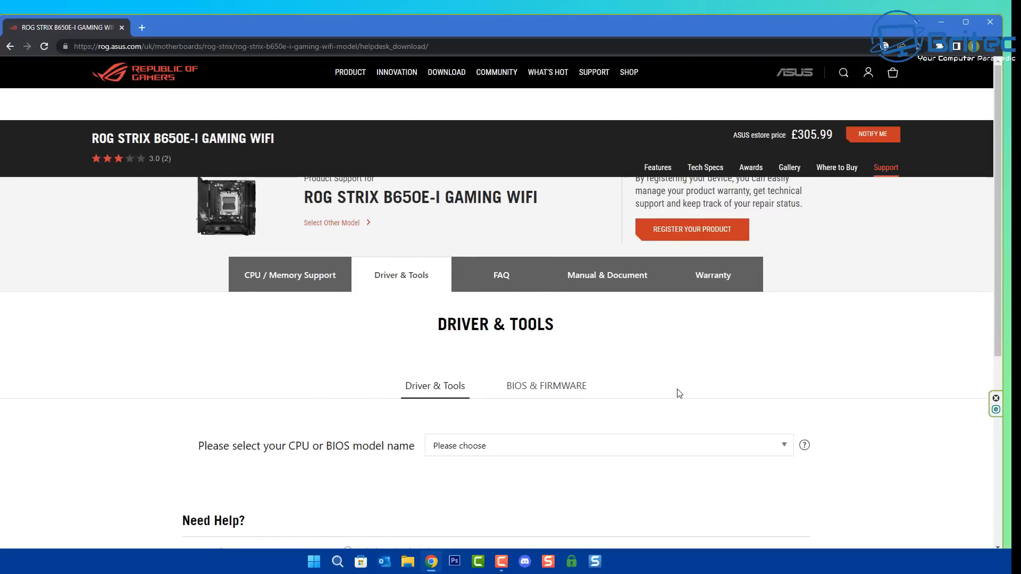
{"action": "scroll", "coordinate": [678, 392], "scroll_direction": "down", "scroll_amount": 2}
{"action": "left_click", "coordinate": [766, 339]}
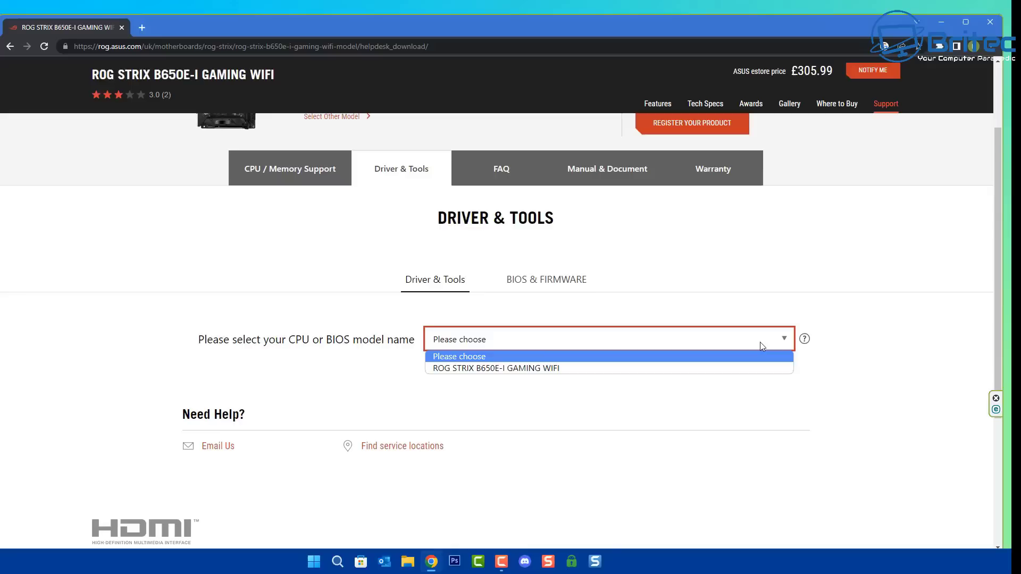
{"action": "left_click", "coordinate": [700, 367]}
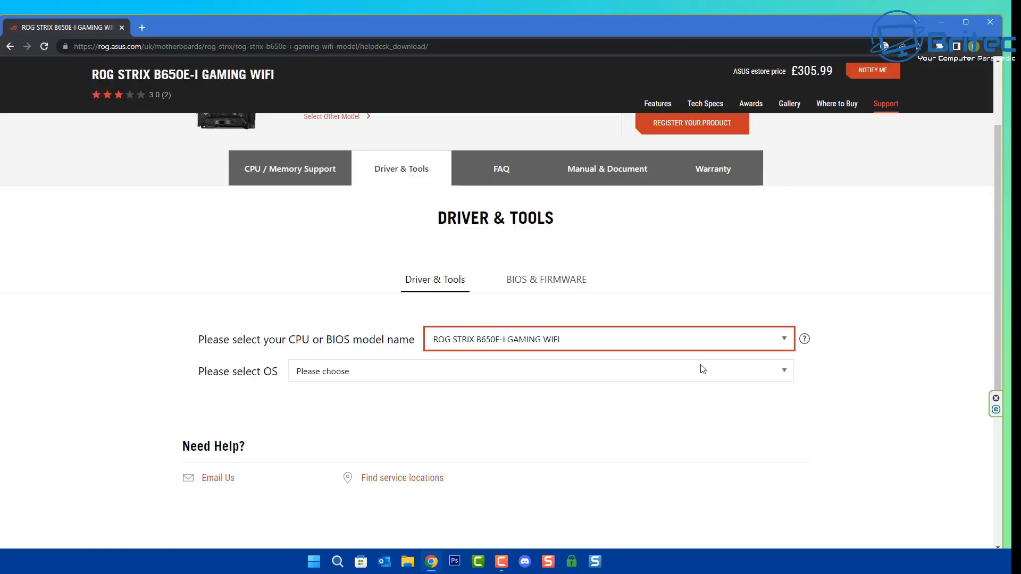
Step: Filter drivers for Windows 10 64-bit and show all LAN driver versions
{"action": "left_click", "coordinate": [534, 370]}
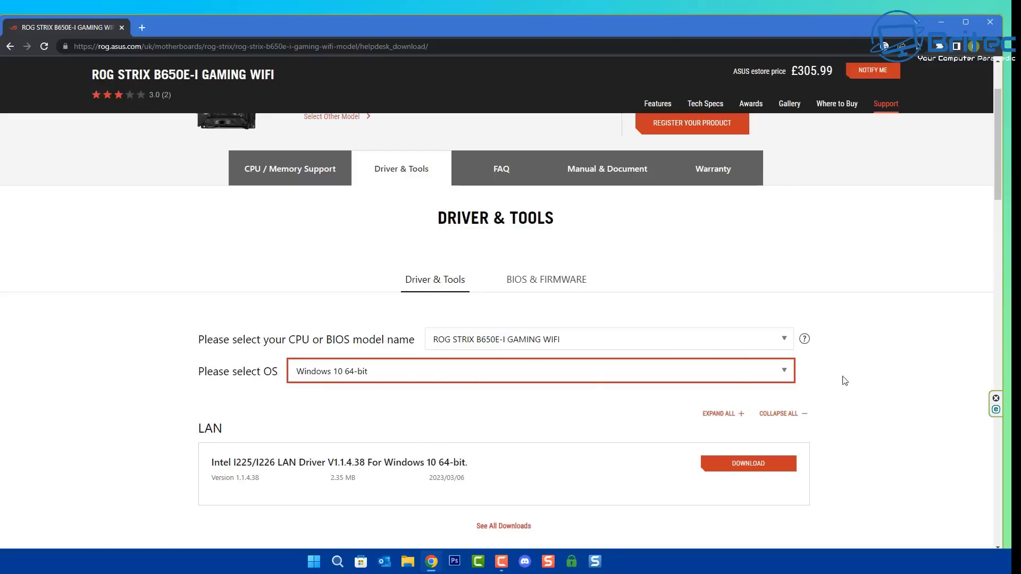
{"action": "scroll", "coordinate": [928, 389], "scroll_direction": "down", "scroll_amount": 3}
{"action": "scroll", "coordinate": [928, 389], "scroll_direction": "down", "scroll_amount": 1}
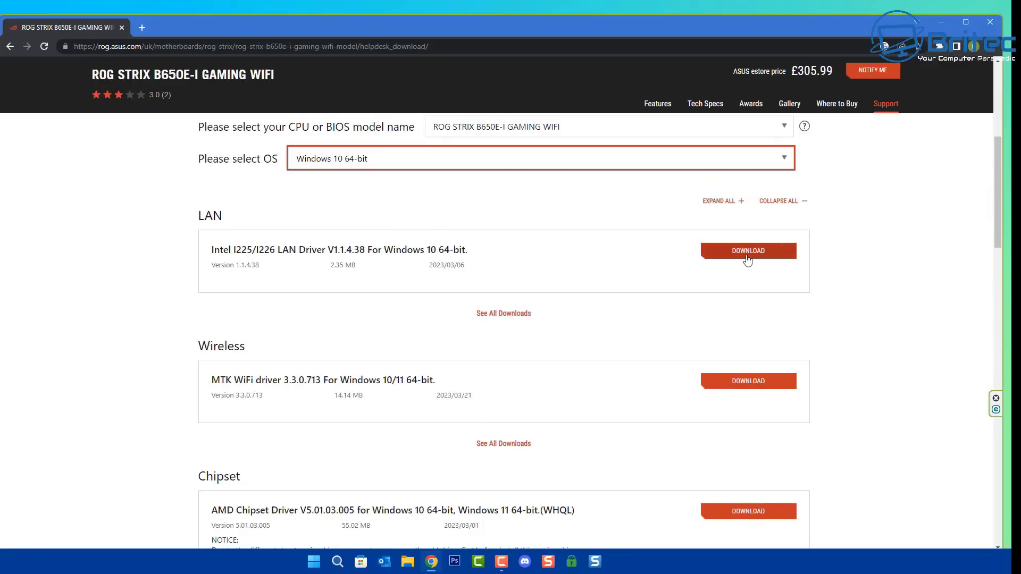
{"action": "left_click", "coordinate": [513, 314]}
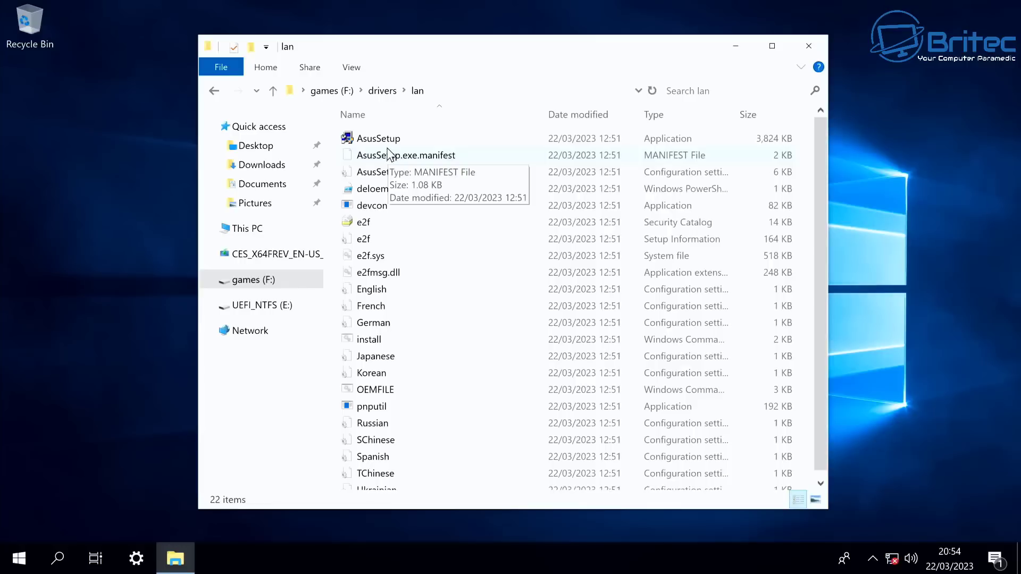
Step: Run AsusSetup from F:\drivers\lan with admin approval, and allow network discoverability
{"action": "double_click", "coordinate": [388, 139]}
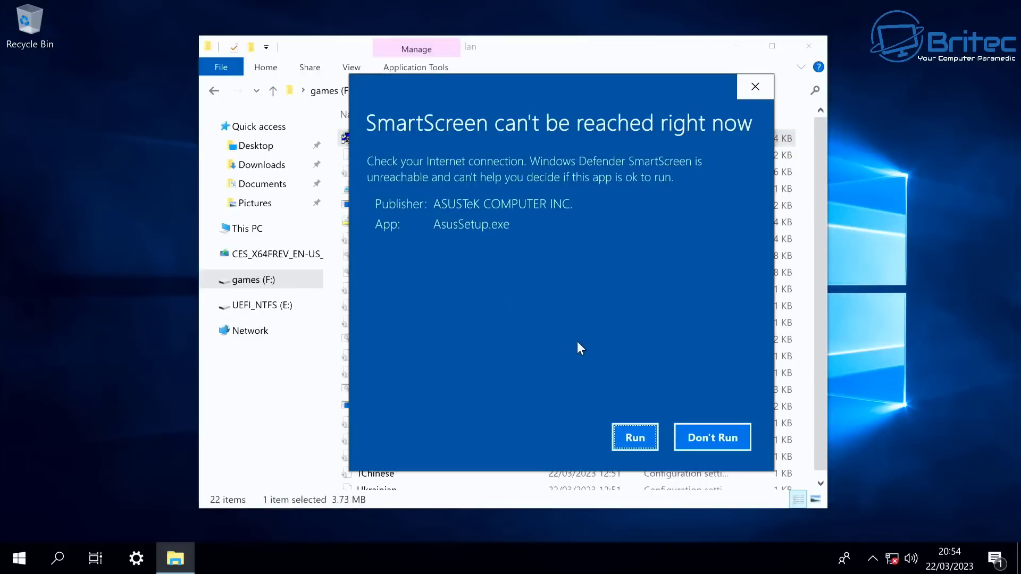
{"action": "left_click", "coordinate": [621, 444]}
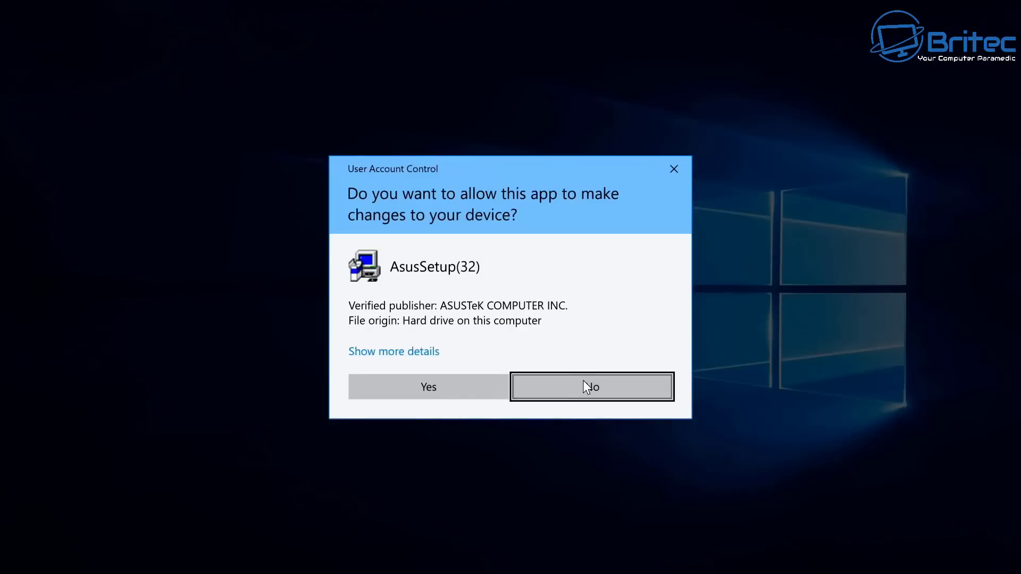
{"action": "left_click", "coordinate": [420, 381]}
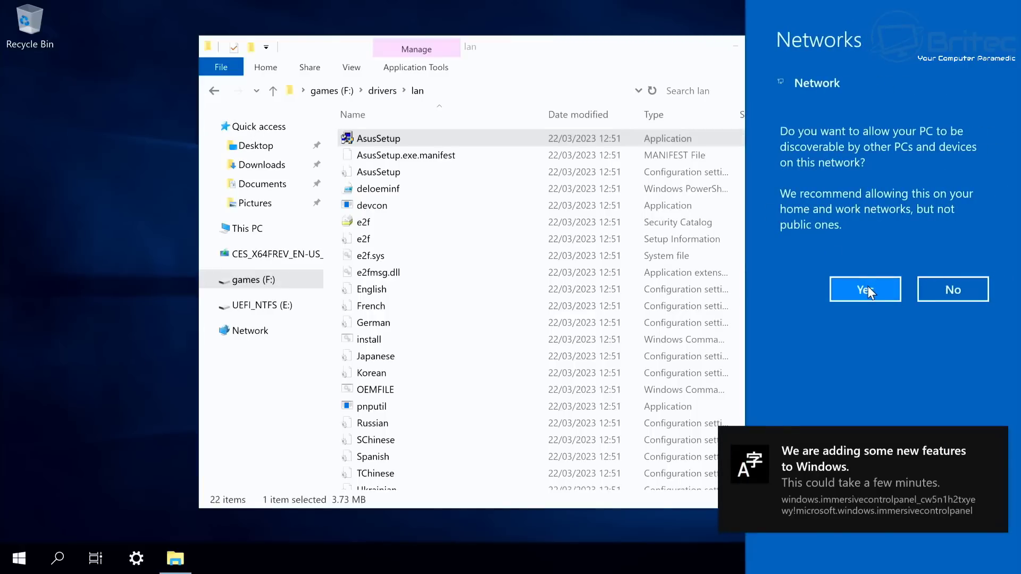
{"action": "left_click", "coordinate": [868, 287]}
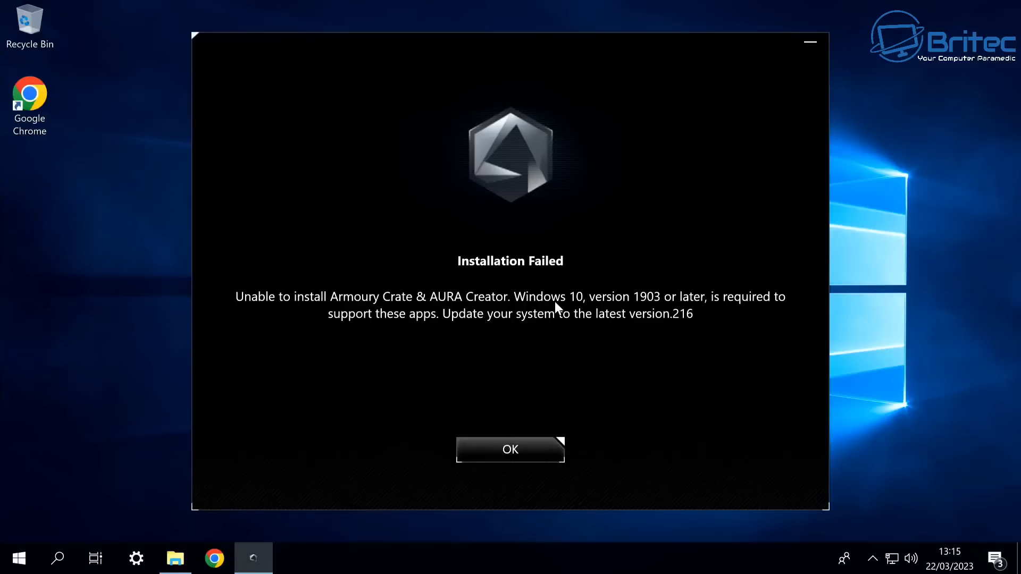
Step: Dismiss the Installation Failed notice requiring Windows 10 version 1903 or later
{"action": "left_click", "coordinate": [507, 448]}
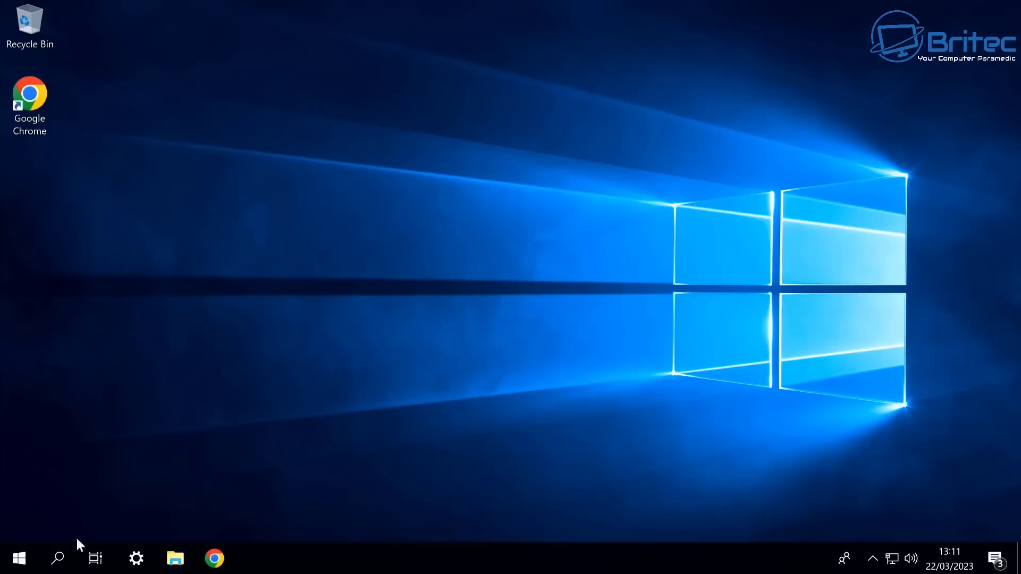
Step: Start a Windows Update check from Settings' Update & Security page
{"action": "left_click", "coordinate": [12, 567]}
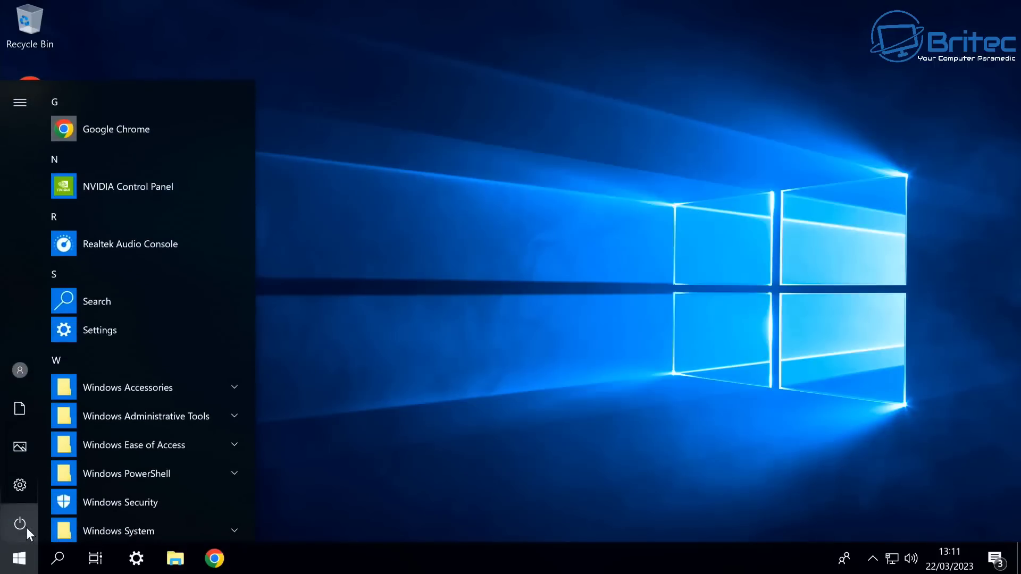
{"action": "left_click", "coordinate": [17, 484]}
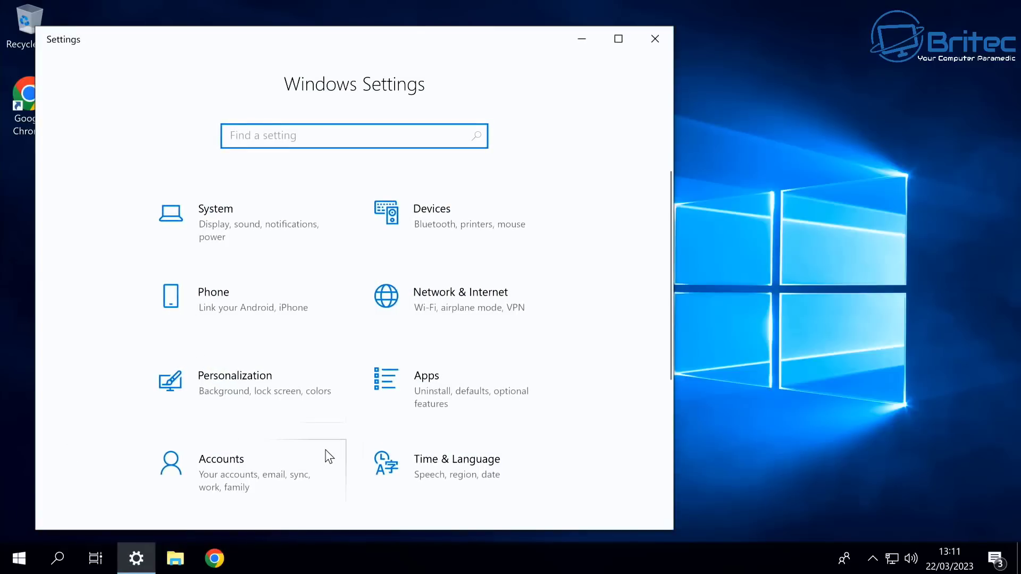
{"action": "scroll", "coordinate": [330, 457], "scroll_direction": "down", "scroll_amount": 5}
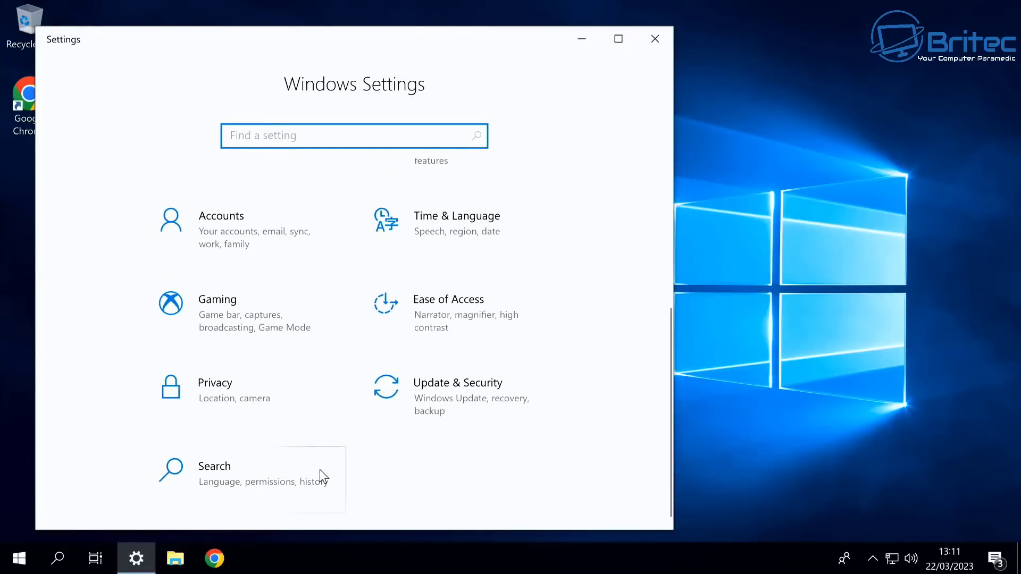
{"action": "left_click", "coordinate": [396, 410]}
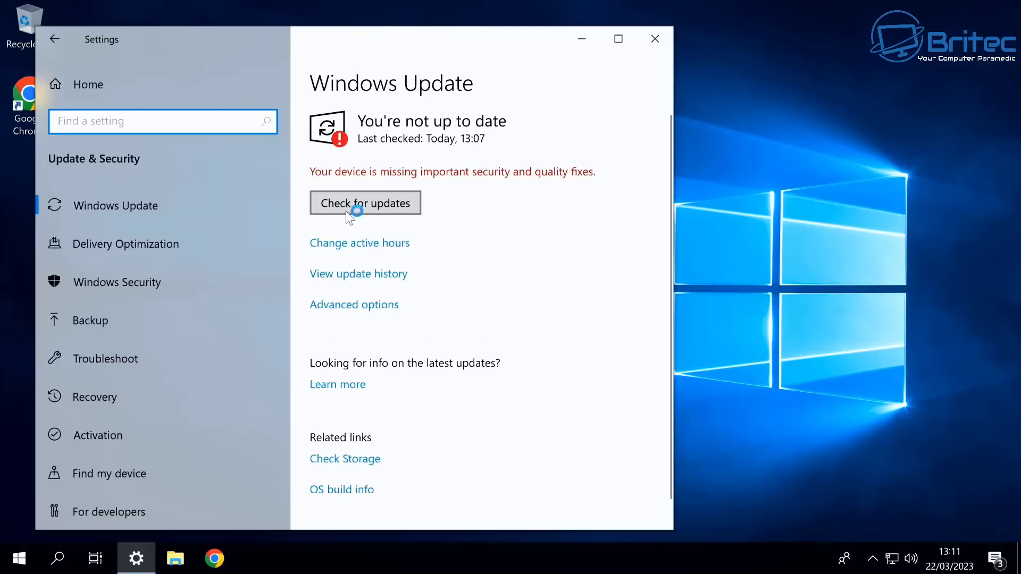
{"action": "left_click", "coordinate": [349, 207]}
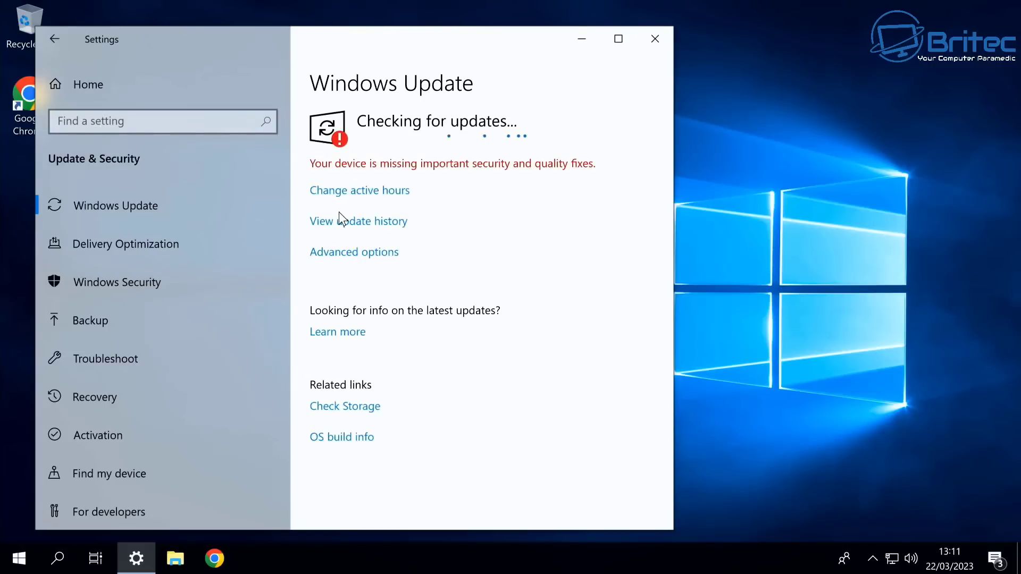